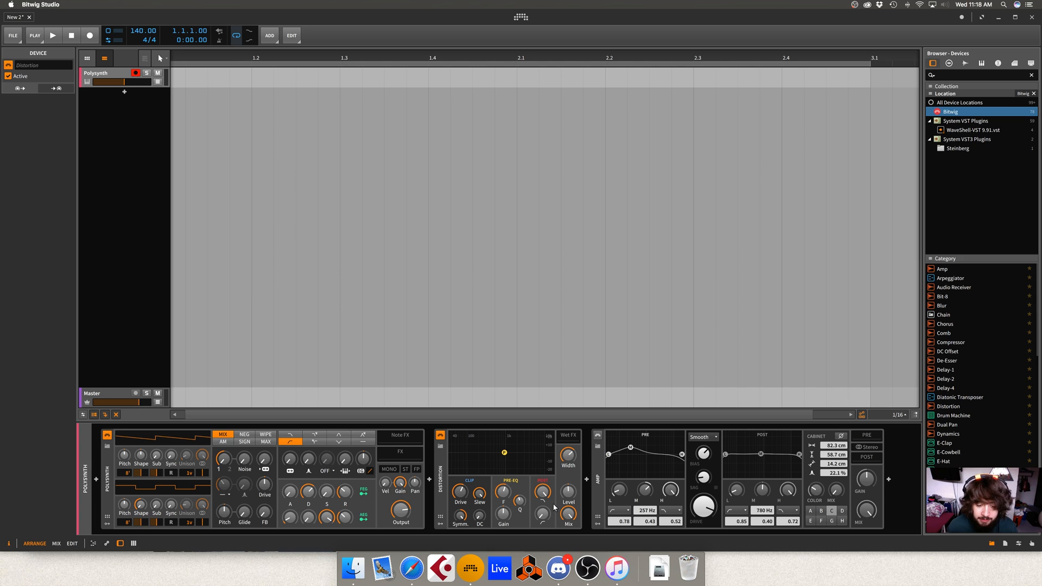
- Remove the Distortion device from the Polysynth track's chain and activate the Amp device
{"action": "left_click", "coordinate": [443, 469]}
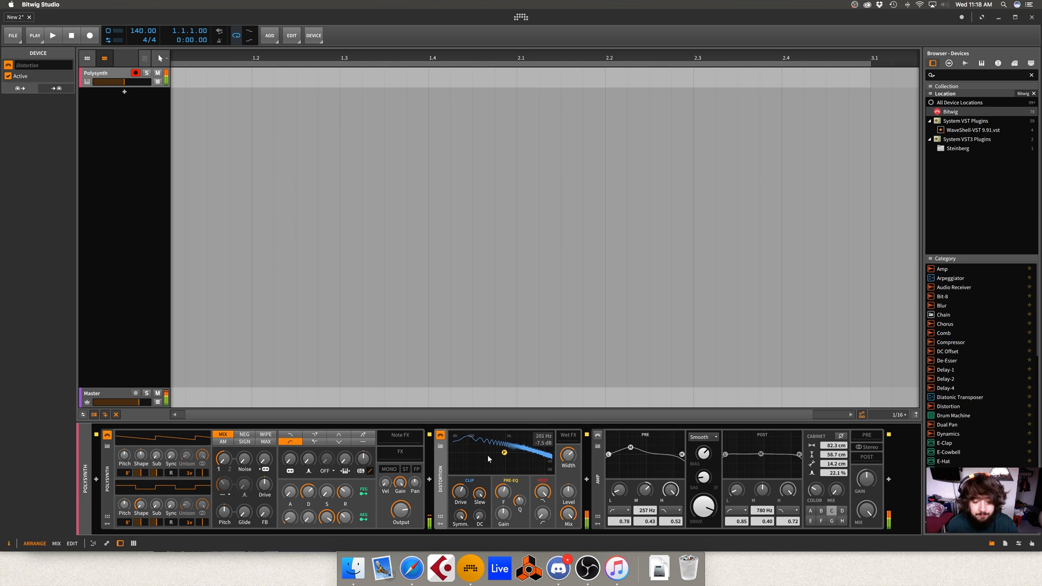
{"action": "key", "text": "Delete"}
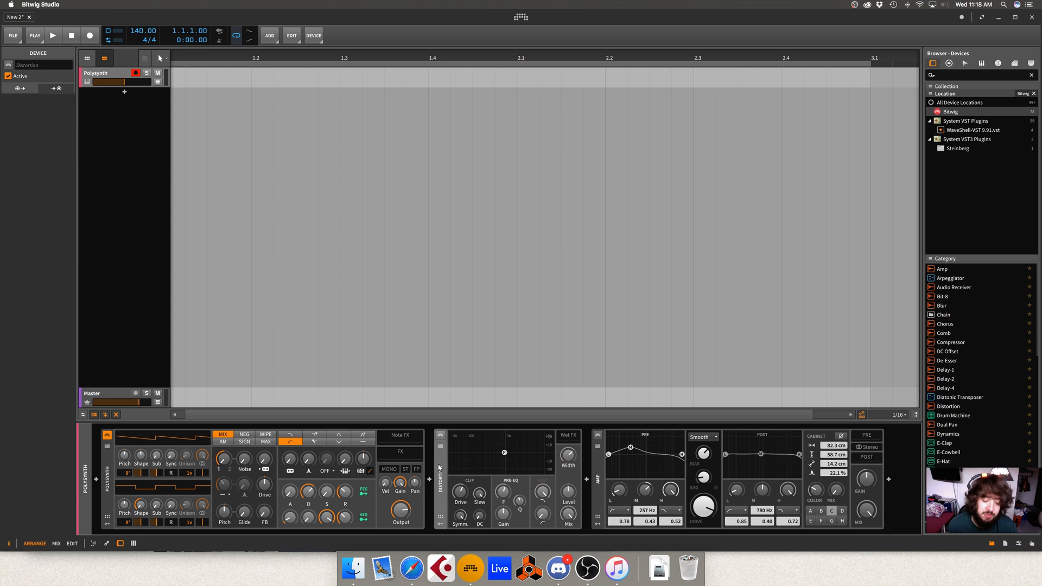
{"action": "left_click", "coordinate": [441, 437]}
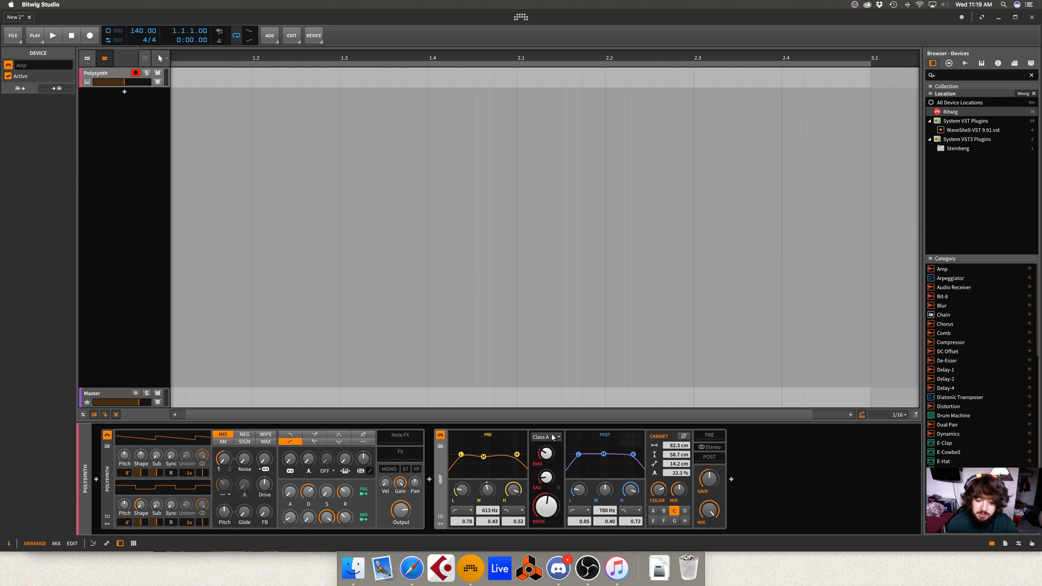
- Turn off the Amp's stereo processing and open its POST device chain
{"action": "left_click", "coordinate": [685, 437]}
{"action": "left_click", "coordinate": [684, 437]}
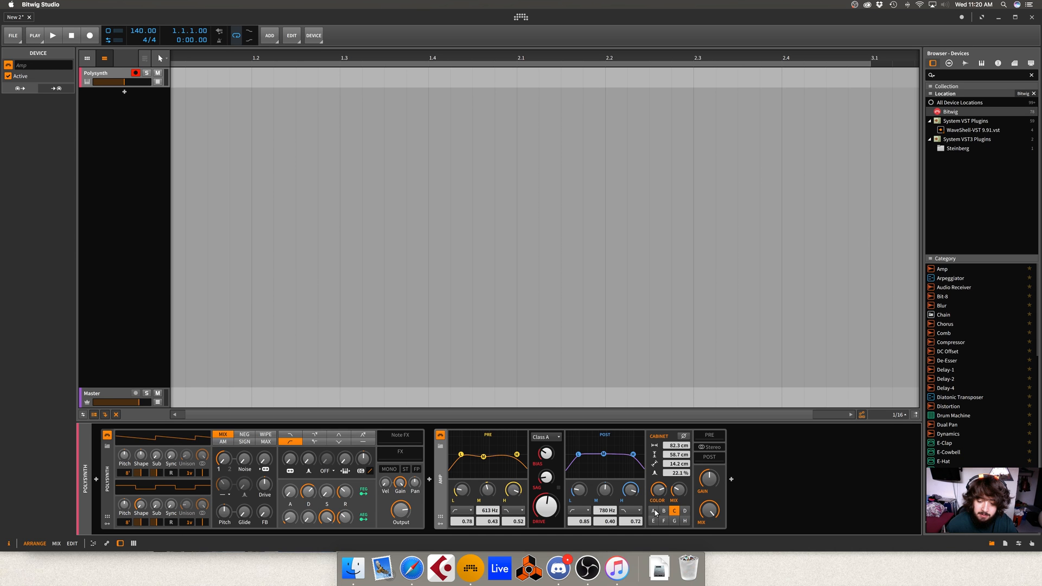
{"action": "left_click", "coordinate": [719, 448]}
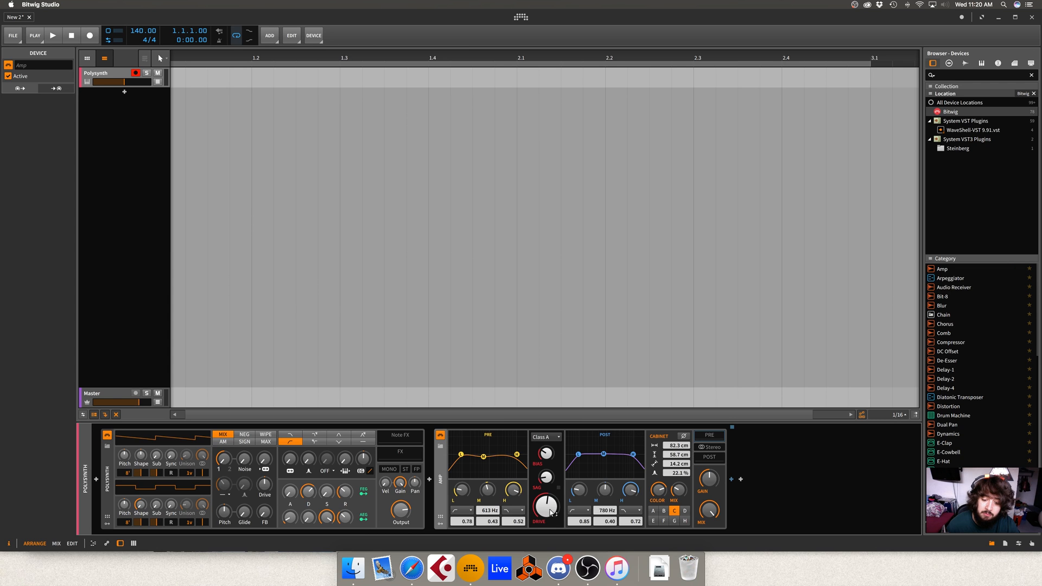
{"action": "left_click", "coordinate": [713, 459]}
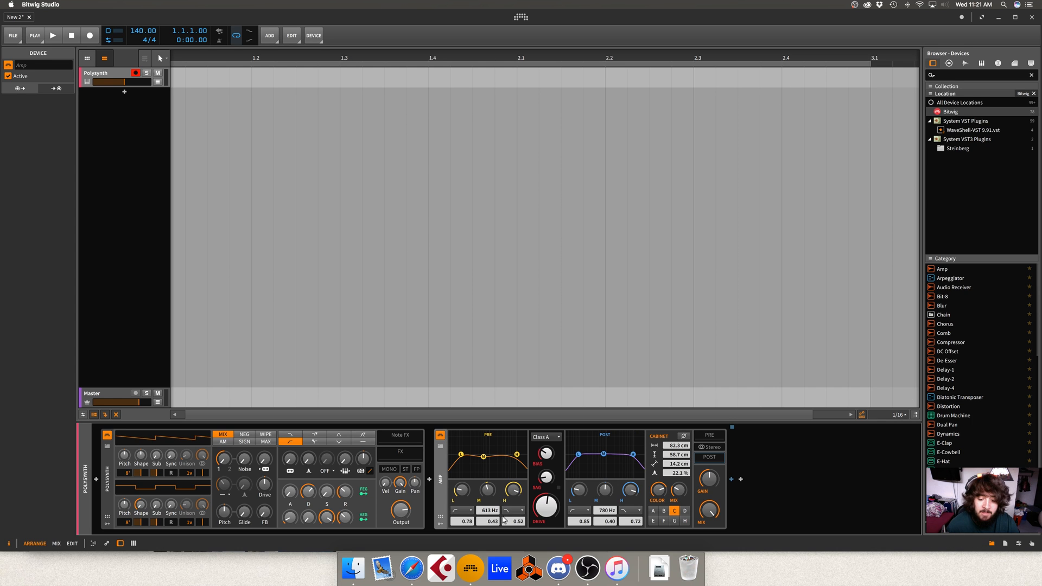
- Set the low band of the Amp's PRE EQ to the highpass24 filter type
{"action": "left_click", "coordinate": [469, 512]}
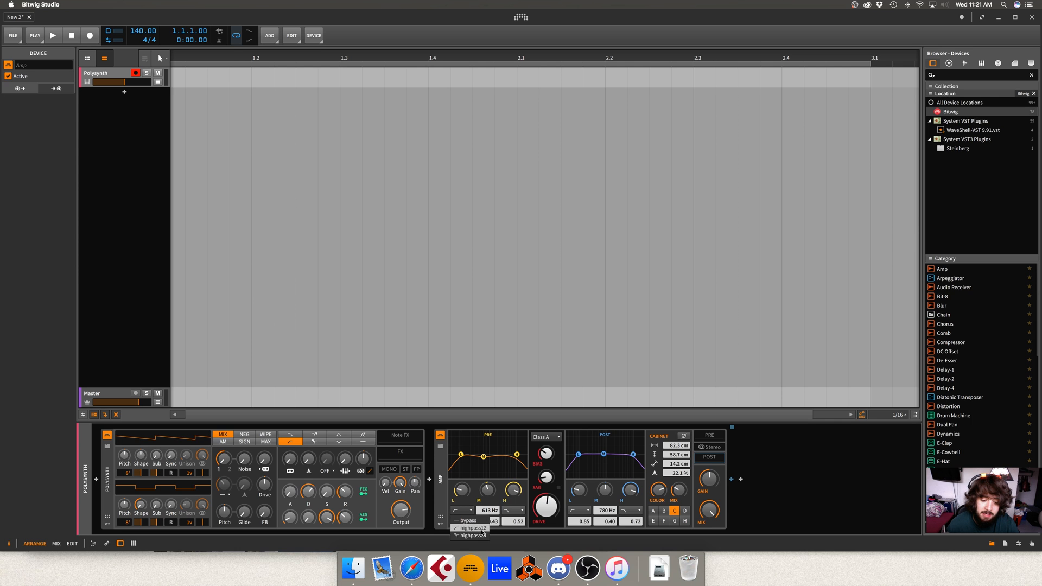
{"action": "left_click", "coordinate": [476, 536]}
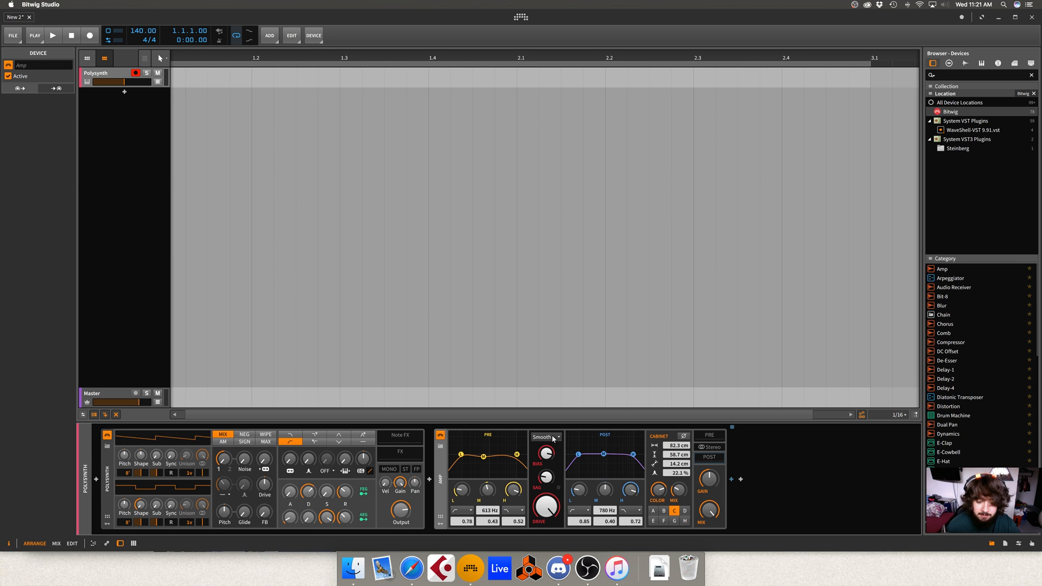
- Audition the Amp's Smooth, Class A, Class AB and Pixelated drive types one after another
{"action": "left_click", "coordinate": [553, 439]}
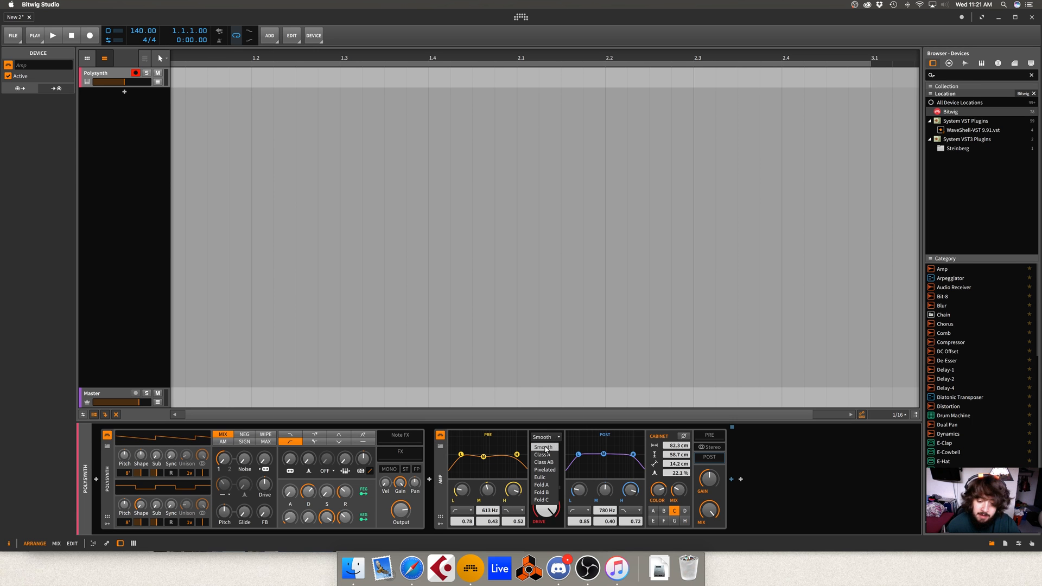
{"action": "left_click", "coordinate": [545, 448]}
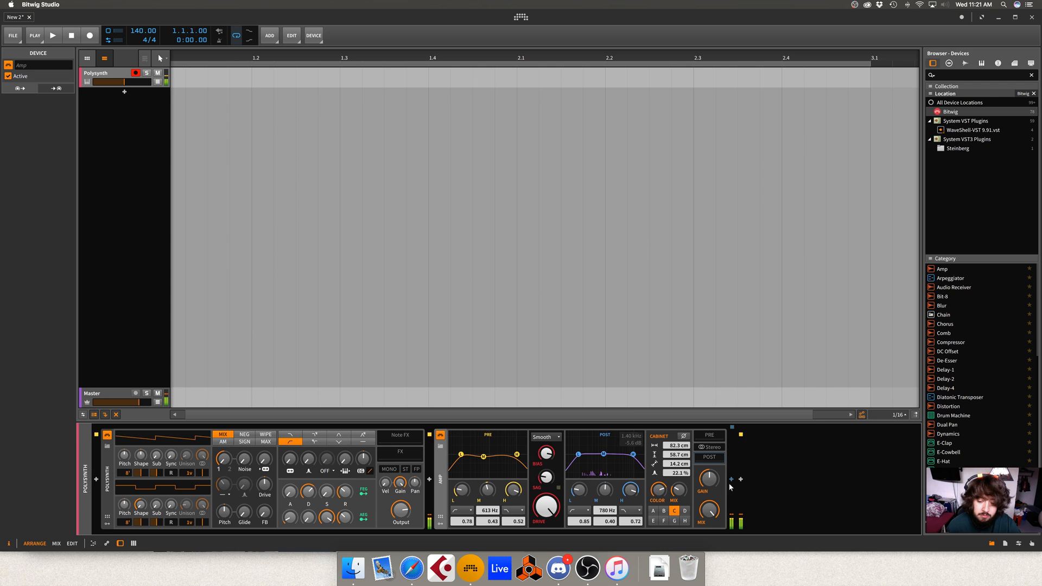
{"action": "left_click", "coordinate": [553, 438]}
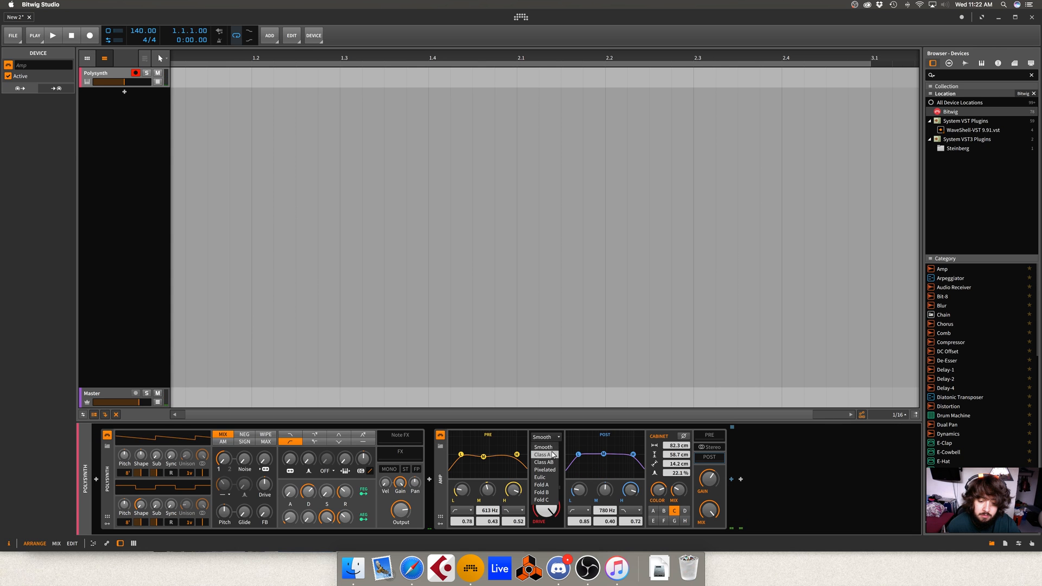
{"action": "left_click", "coordinate": [545, 455]}
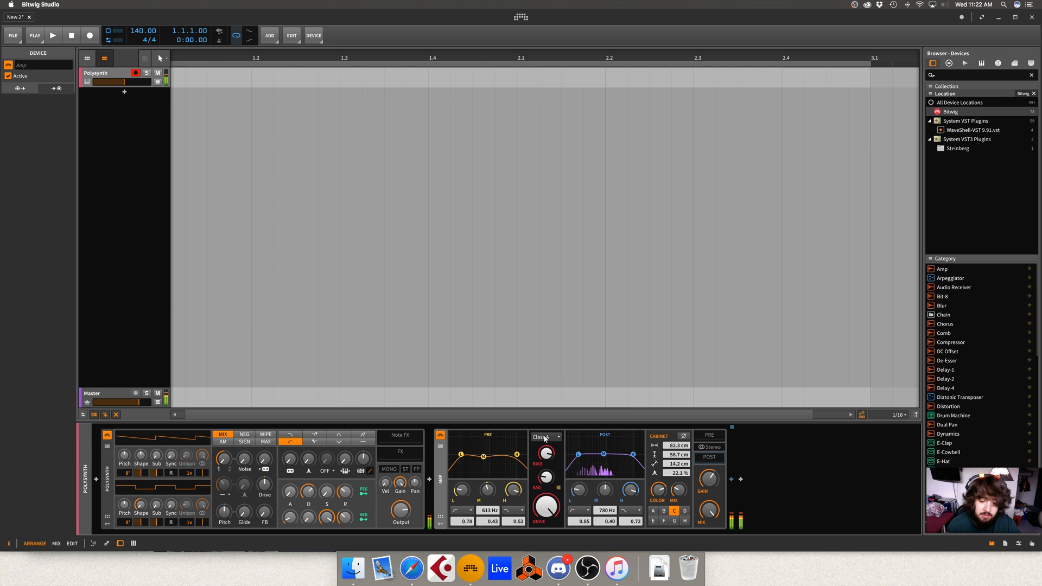
{"action": "left_click", "coordinate": [546, 438]}
{"action": "left_click", "coordinate": [549, 462]}
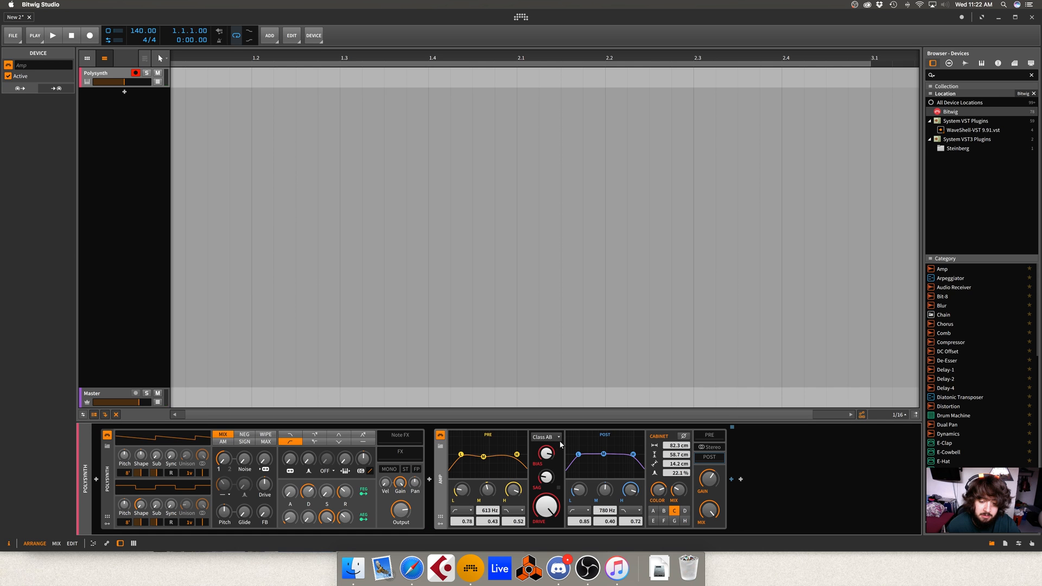
{"action": "left_click", "coordinate": [552, 439]}
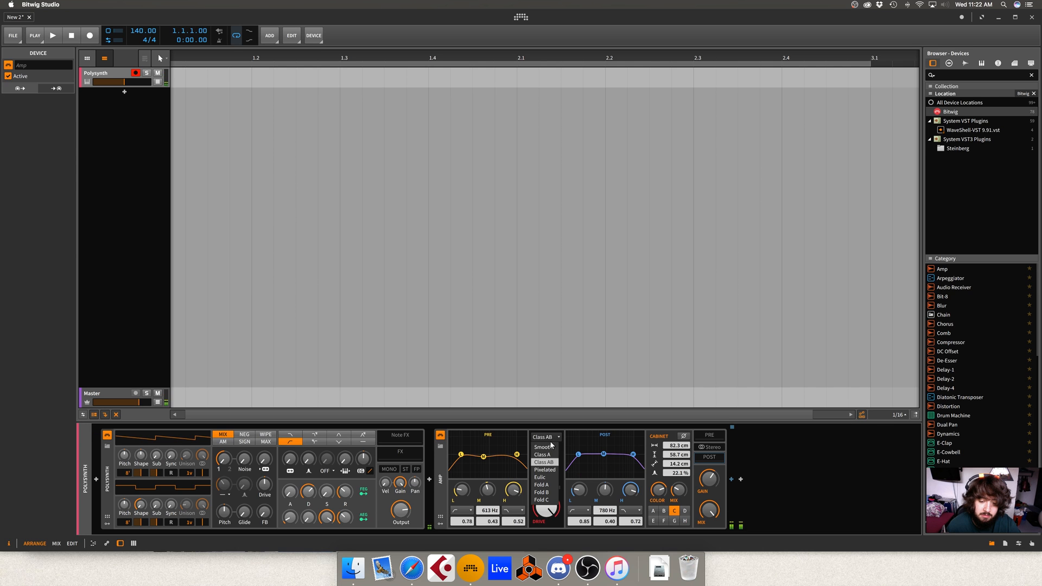
{"action": "left_click", "coordinate": [554, 473]}
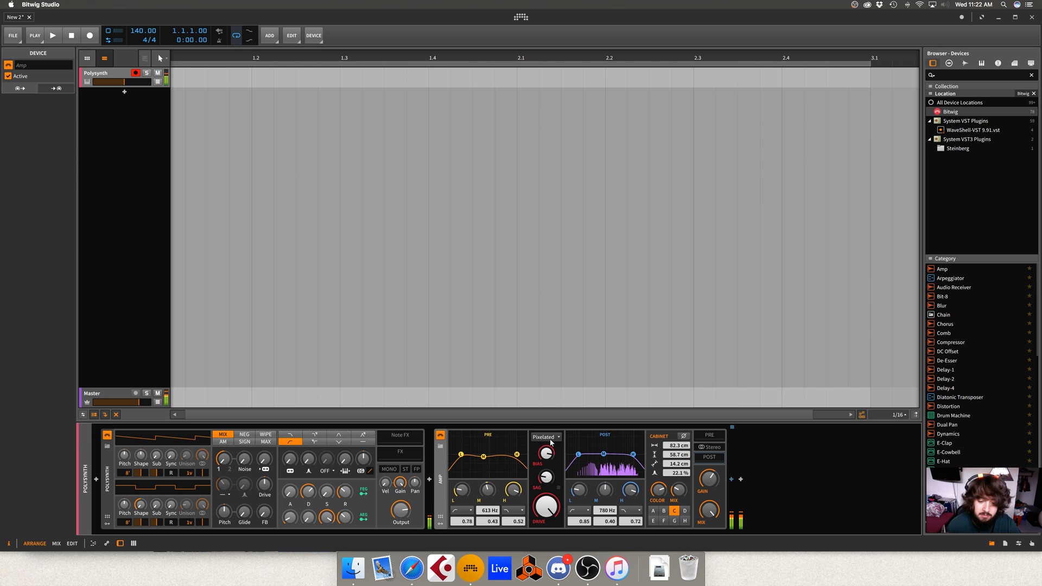
- Audition the Amp's Eulic, Fold A, Fold B and Fold C drive types one after another
{"action": "left_click", "coordinate": [545, 437]}
{"action": "left_click", "coordinate": [547, 478]}
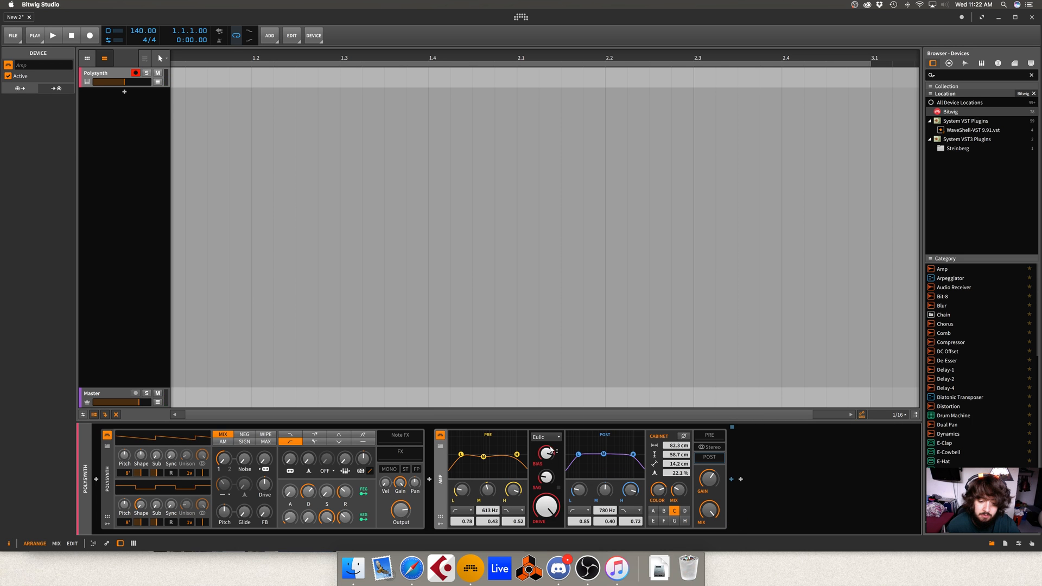
{"action": "left_click", "coordinate": [547, 437]}
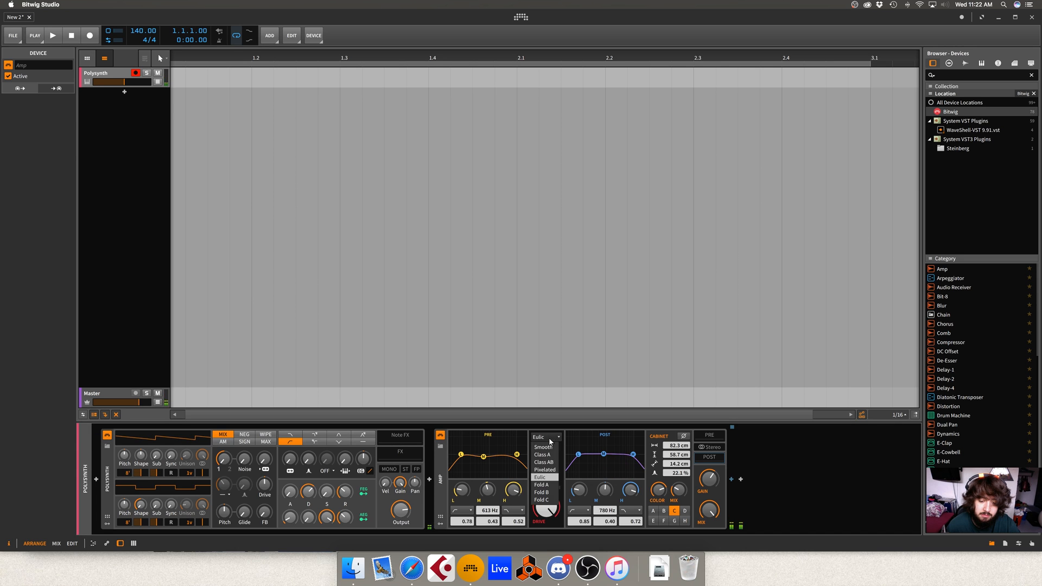
{"action": "left_click", "coordinate": [550, 485]}
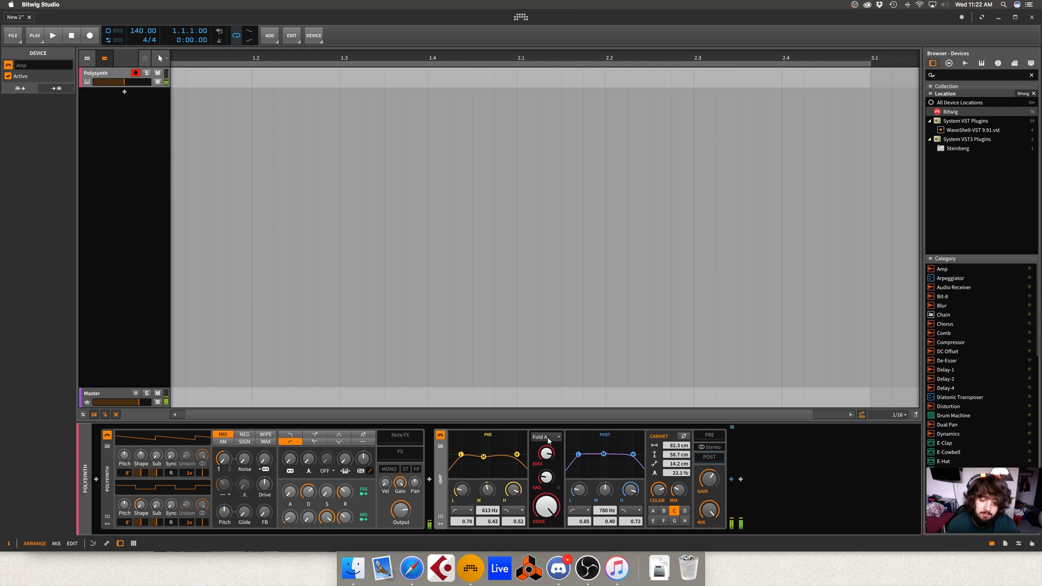
{"action": "left_click", "coordinate": [548, 439]}
{"action": "left_click", "coordinate": [550, 494]}
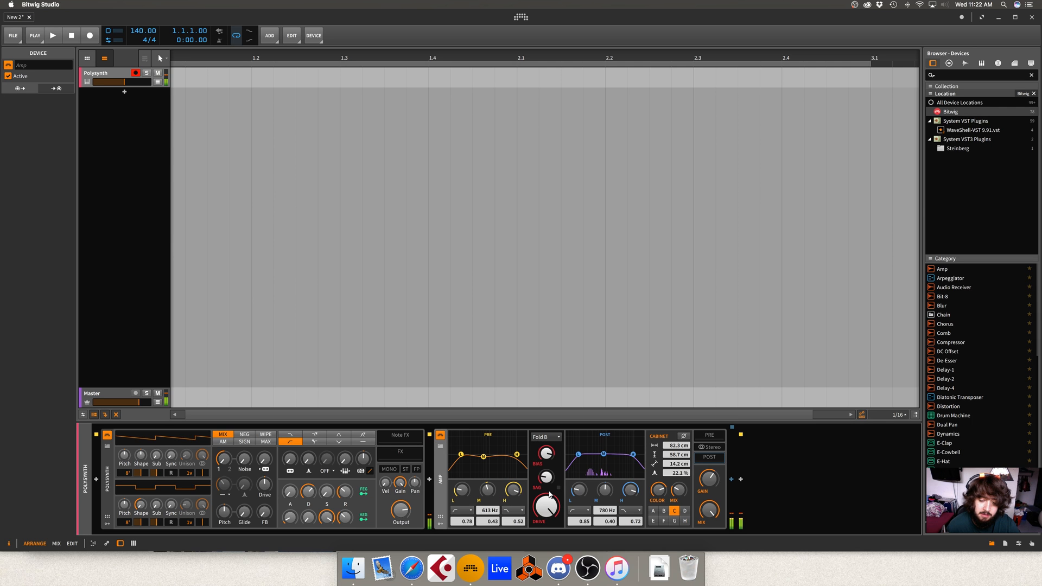
{"action": "left_click", "coordinate": [546, 437]}
{"action": "left_click", "coordinate": [549, 500]}
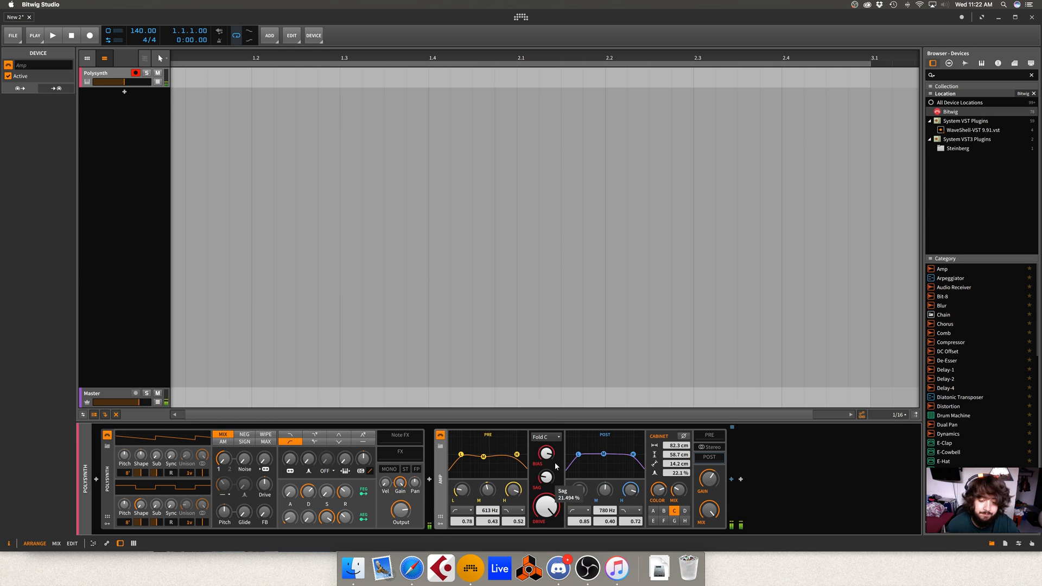
- Try different bias amounts on the Amp and adjust its drive
{"action": "left_click_drag", "start_coordinate": [548, 453], "coordinate": [548, 477]}
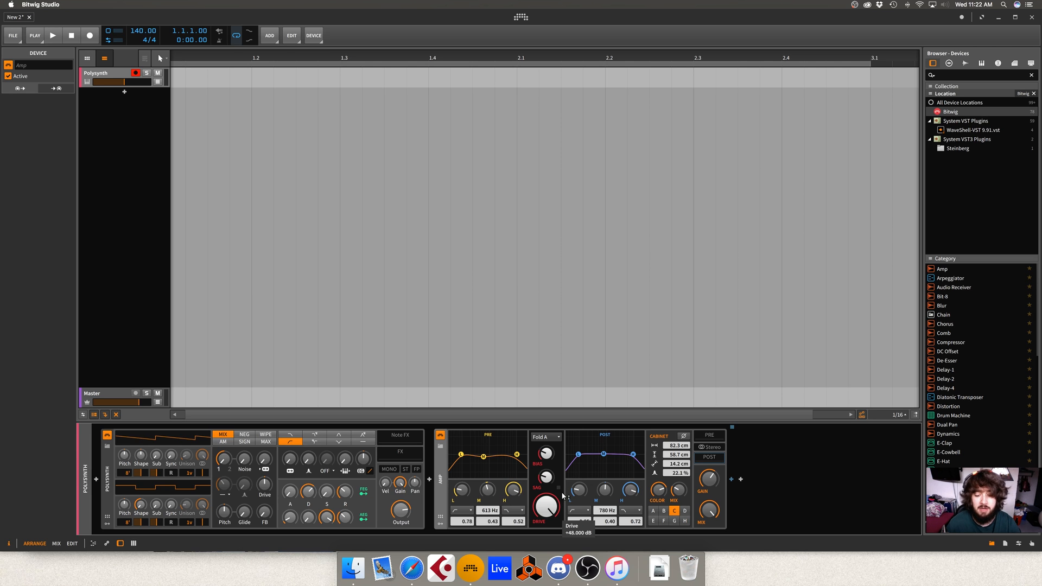
{"action": "left_click_drag", "start_coordinate": [547, 455], "coordinate": [547, 426]}
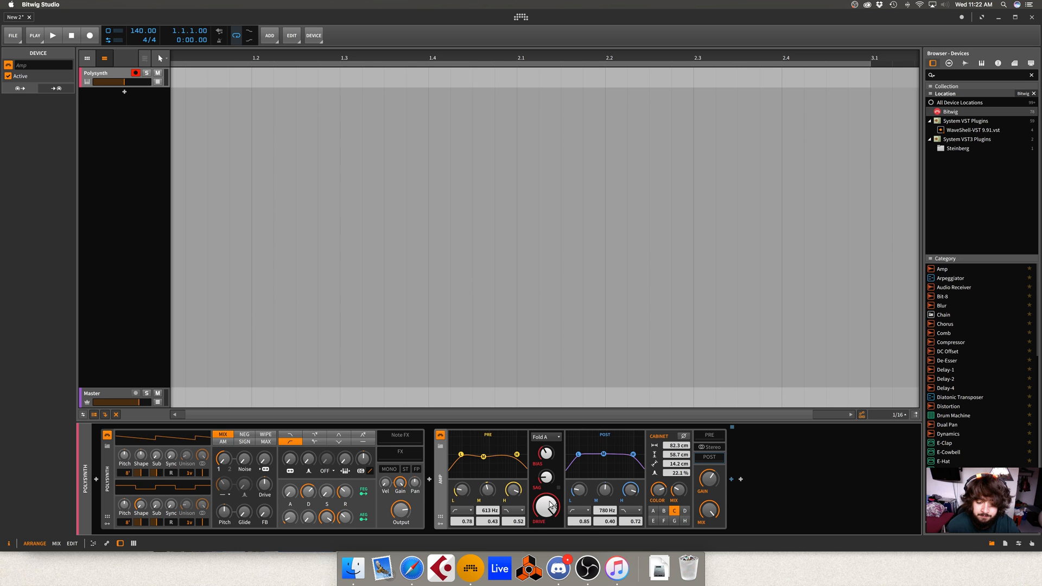
{"action": "left_click_drag", "start_coordinate": [546, 507], "coordinate": [546, 505]}
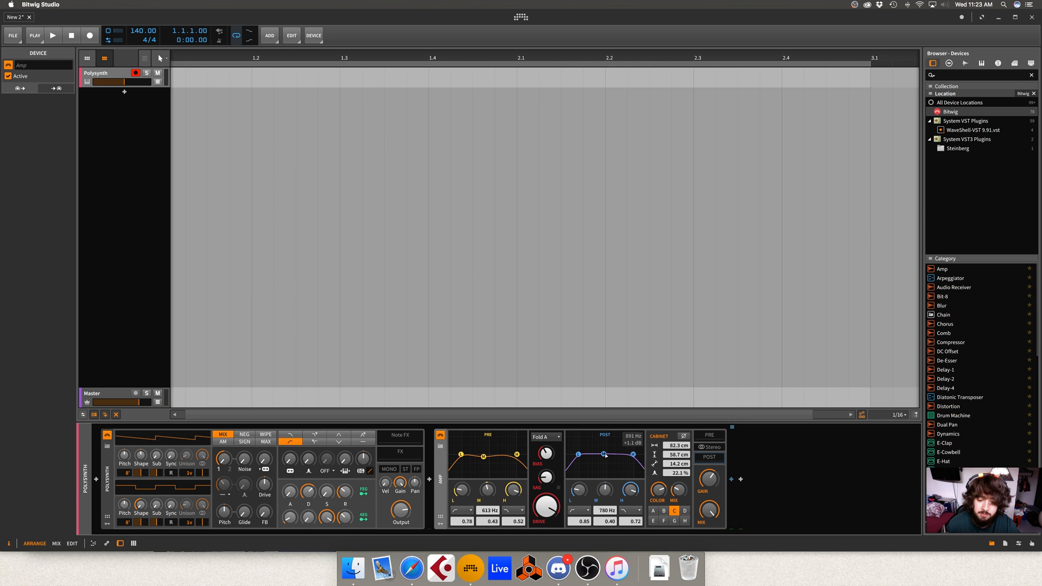
- Reshape the Amp's EQ curves by moving the POST mid band to about 1.22 kHz and adjusting the PRE curve
{"action": "mouse_move", "coordinate": [605, 455]}
{"action": "left_mouse_down"}
{"action": "mouse_move", "coordinate": [626, 445]}
{"action": "mouse_move", "coordinate": [581, 441]}
{"action": "mouse_move", "coordinate": [628, 443]}
{"action": "mouse_move", "coordinate": [605, 459]}
{"action": "left_mouse_up"}
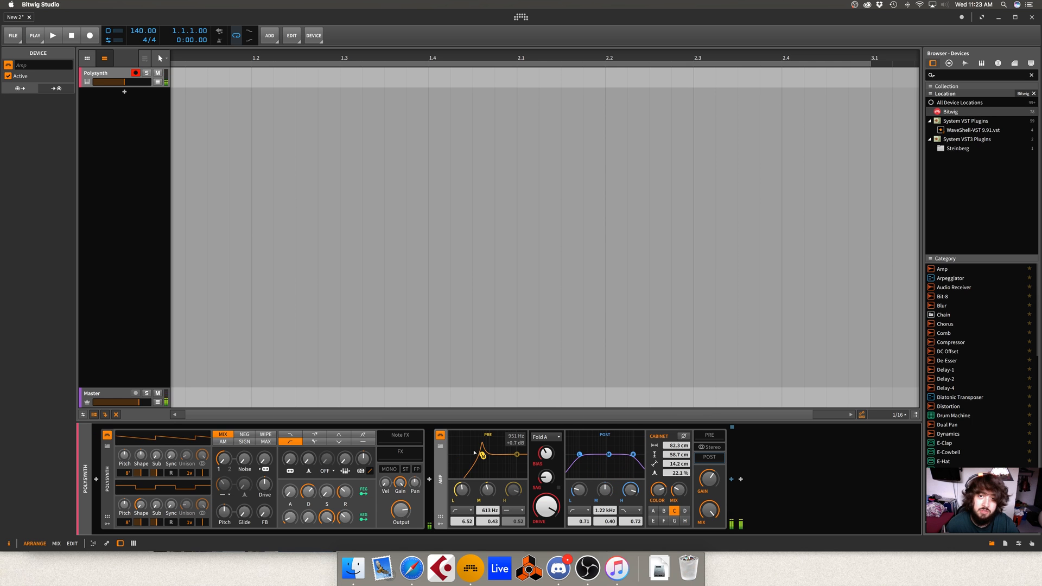
{"action": "mouse_move", "coordinate": [481, 453]}
{"action": "left_mouse_down"}
{"action": "mouse_move", "coordinate": [450, 458]}
{"action": "mouse_move", "coordinate": [467, 455]}
{"action": "left_mouse_up"}
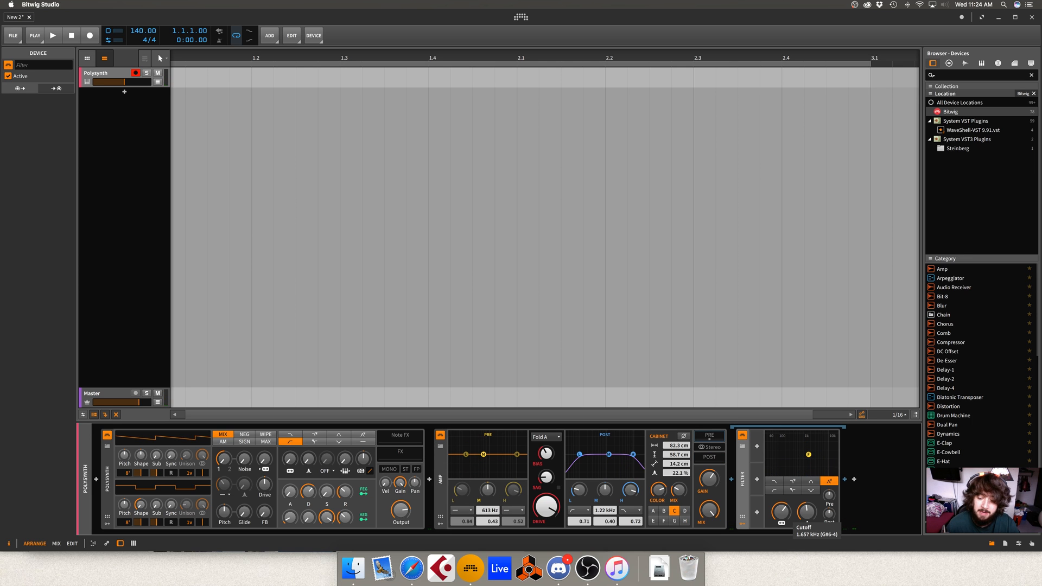
- Adjust the cutoff of the Filter in the Amp's POST chain and move the PRE EQ mid band to about 1.41 kHz
{"action": "mouse_move", "coordinate": [781, 511]}
{"action": "left_mouse_down"}
{"action": "mouse_move", "coordinate": [781, 523]}
{"action": "mouse_move", "coordinate": [782, 502]}
{"action": "mouse_move", "coordinate": [783, 512]}
{"action": "left_mouse_up"}
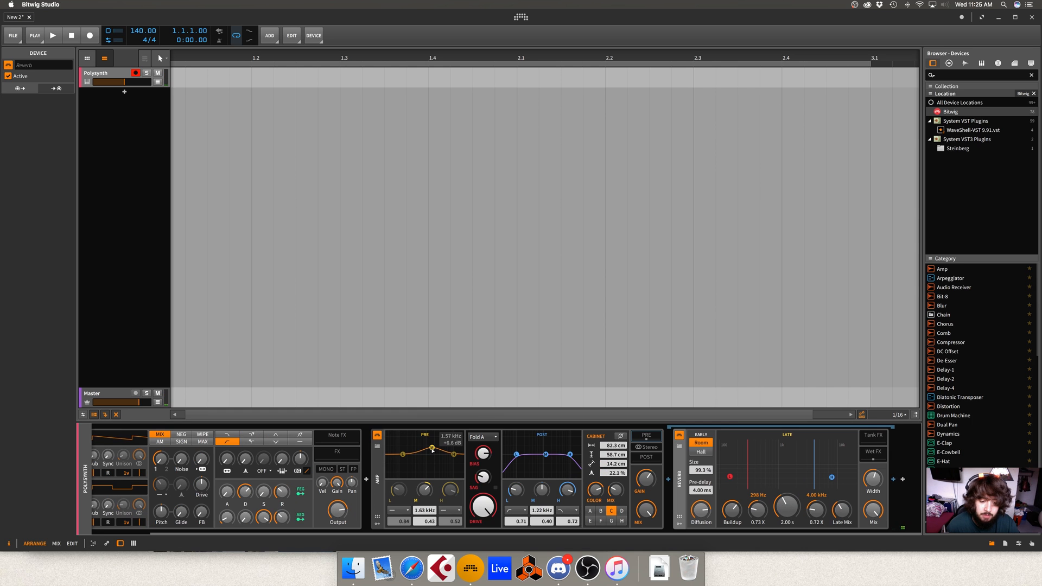
{"action": "left_click_drag", "start_coordinate": [435, 448], "coordinate": [430, 456]}
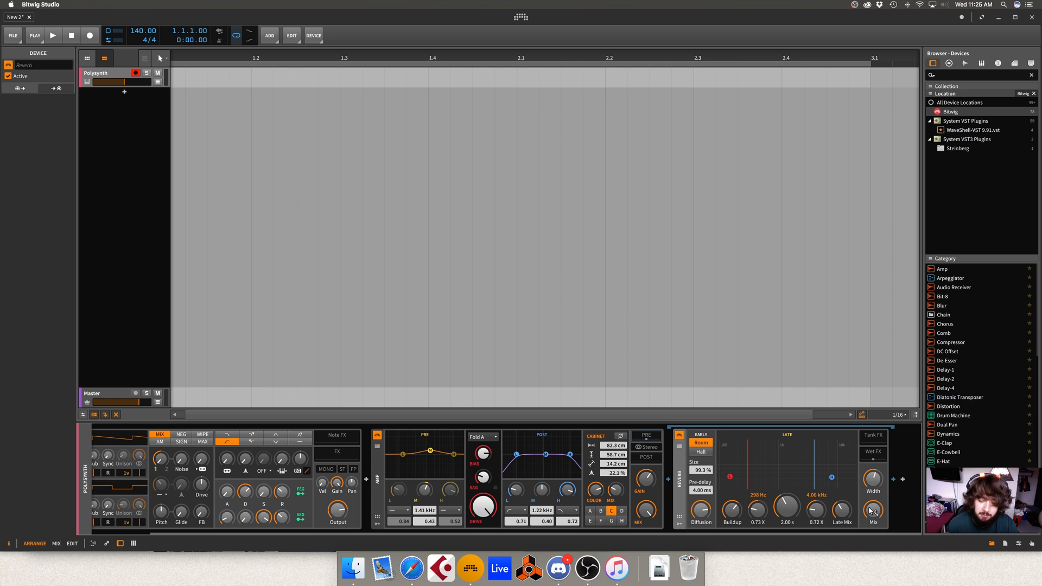
- Delete the Reverb from the Amp's POST chain and dismiss the device browser without adding anything
{"action": "key", "text": "Delete"}
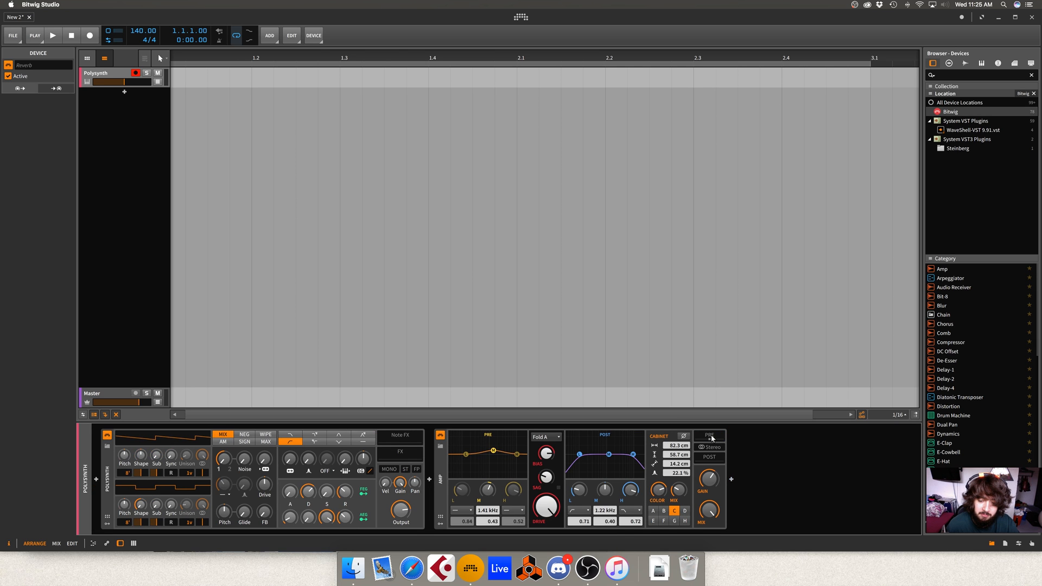
{"action": "key", "text": "ctrl+z"}
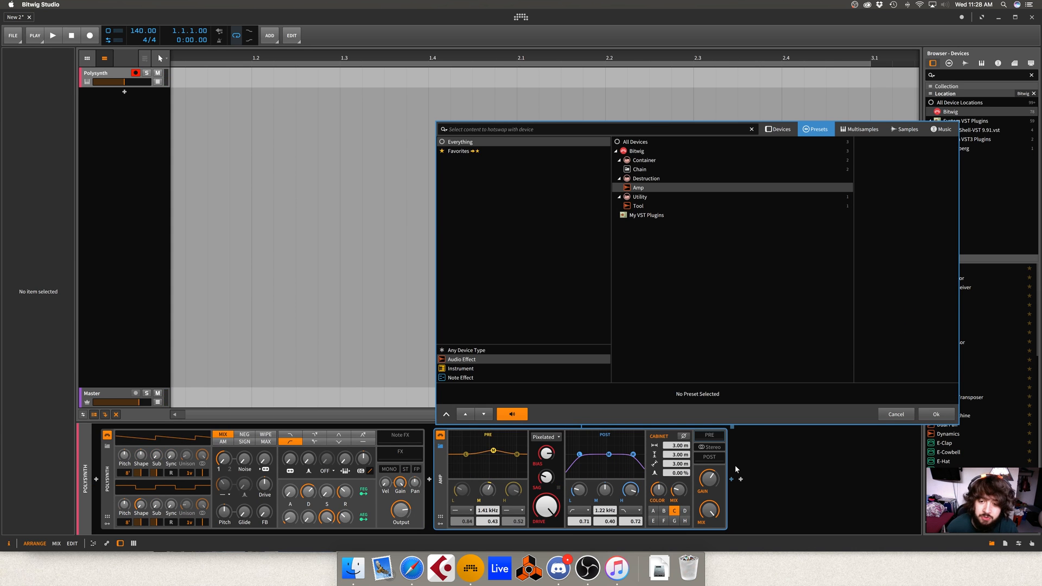
{"action": "key", "text": "Escape"}
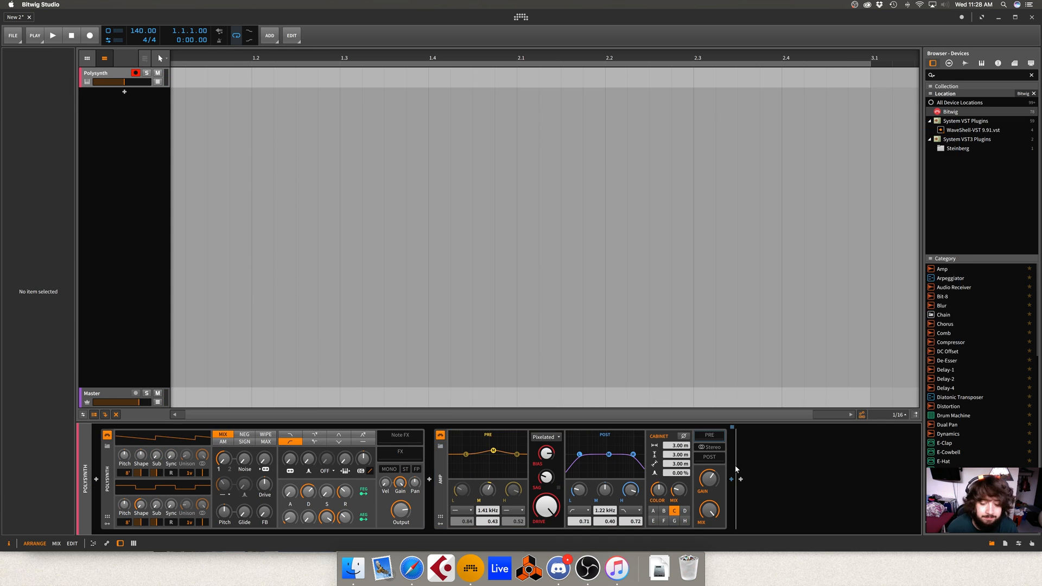
- Toggle the Amp's stereo processing and set the Polysynth's OSC1 Shape to -100 %
{"action": "left_click", "coordinate": [710, 447]}
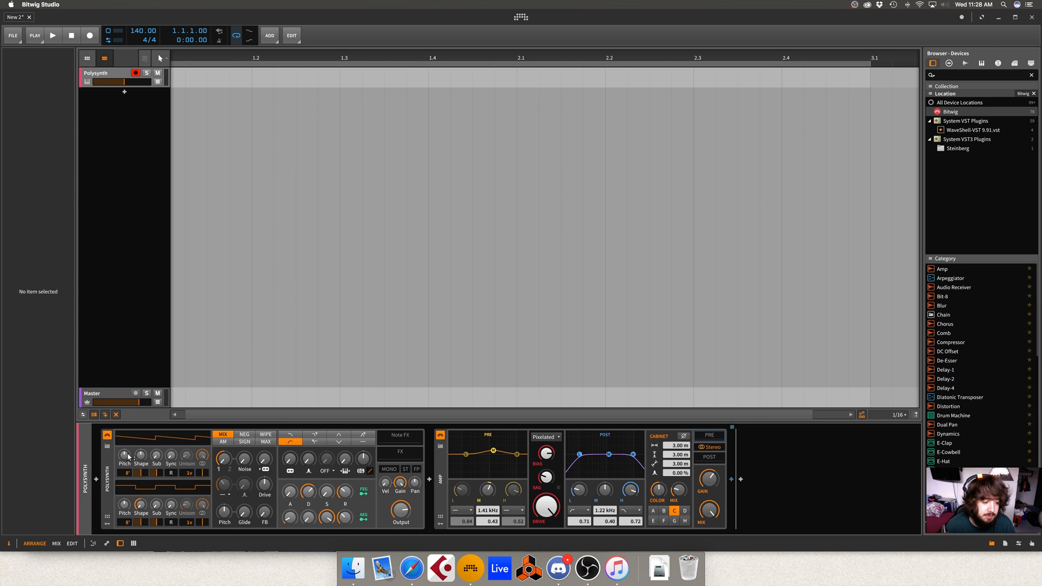
{"action": "left_click_drag", "start_coordinate": [142, 455], "coordinate": [146, 454]}
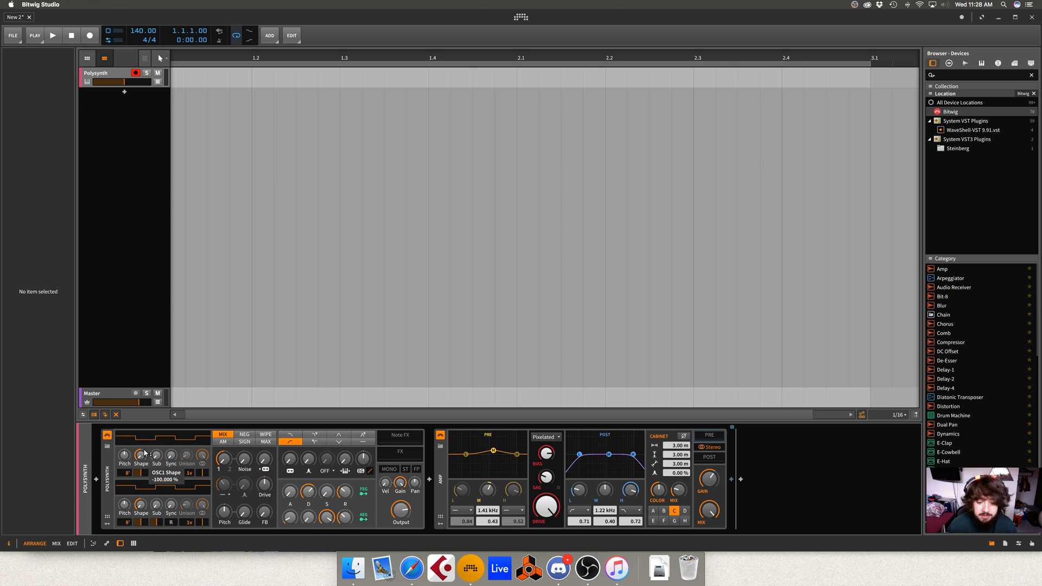
{"action": "left_click", "coordinate": [437, 462]}
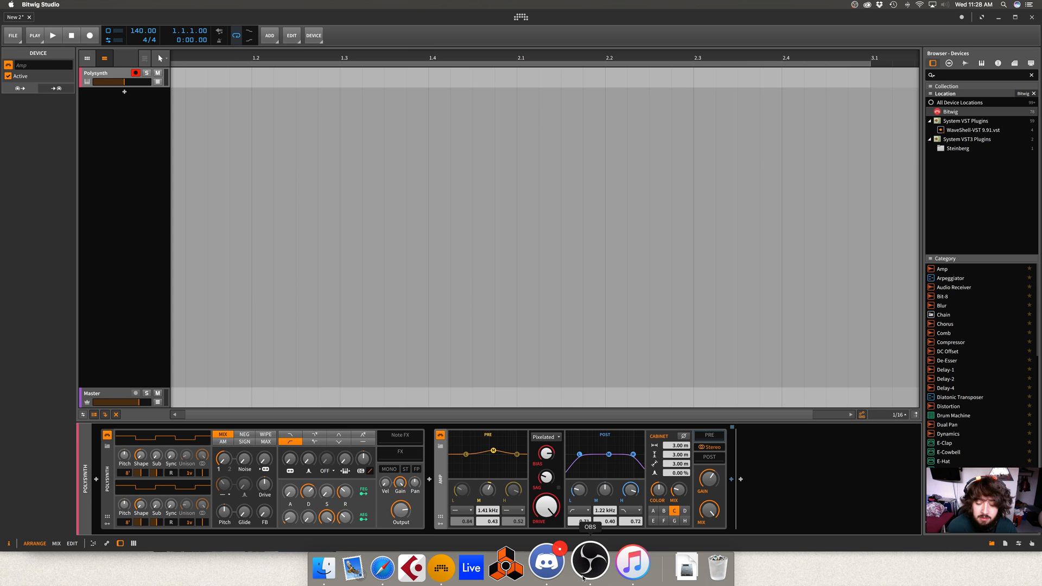